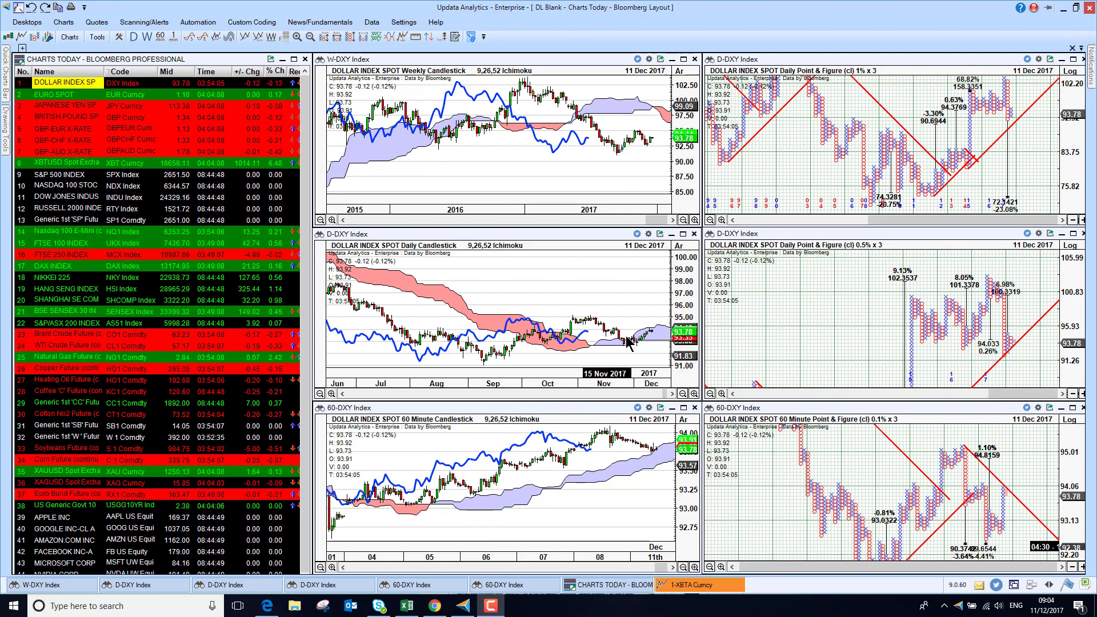
Show Euro Spot and Japanese yen, then step through GBP, GBP-EUR, GBP-CHF to GBP-AUD
{"action": "left_click", "coordinate": [51, 96]}
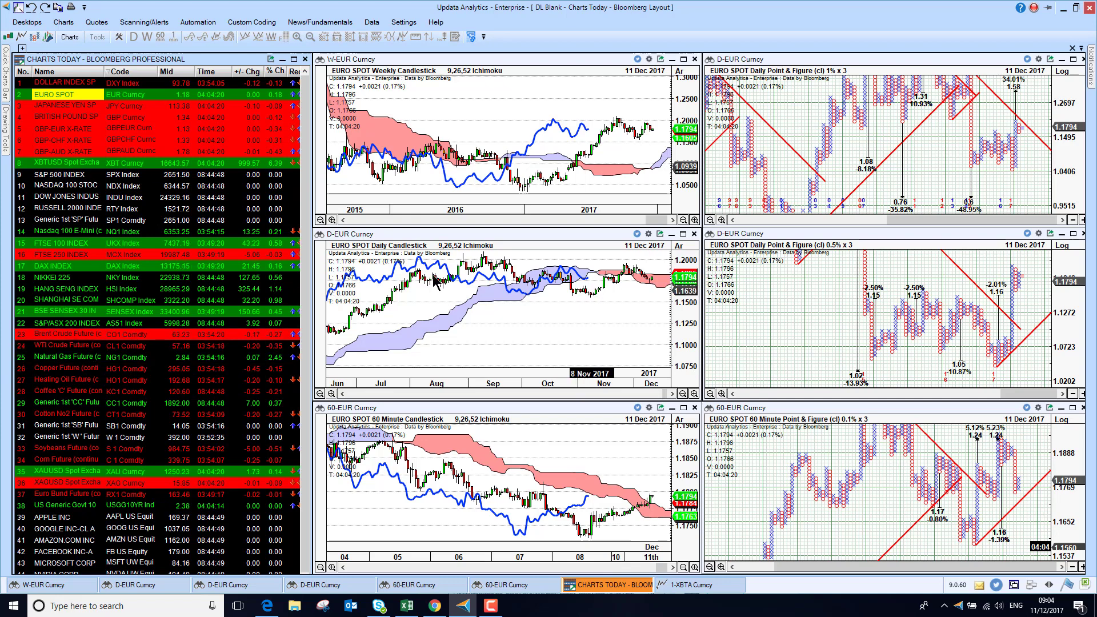
{"action": "left_click", "coordinate": [65, 107]}
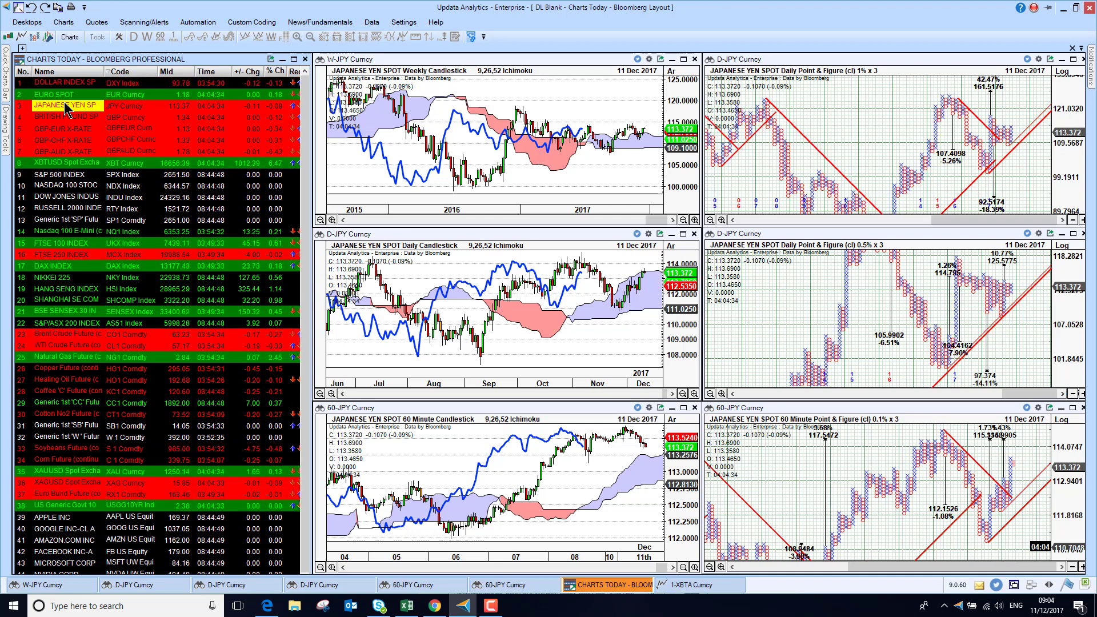
{"action": "key", "text": "Down"}
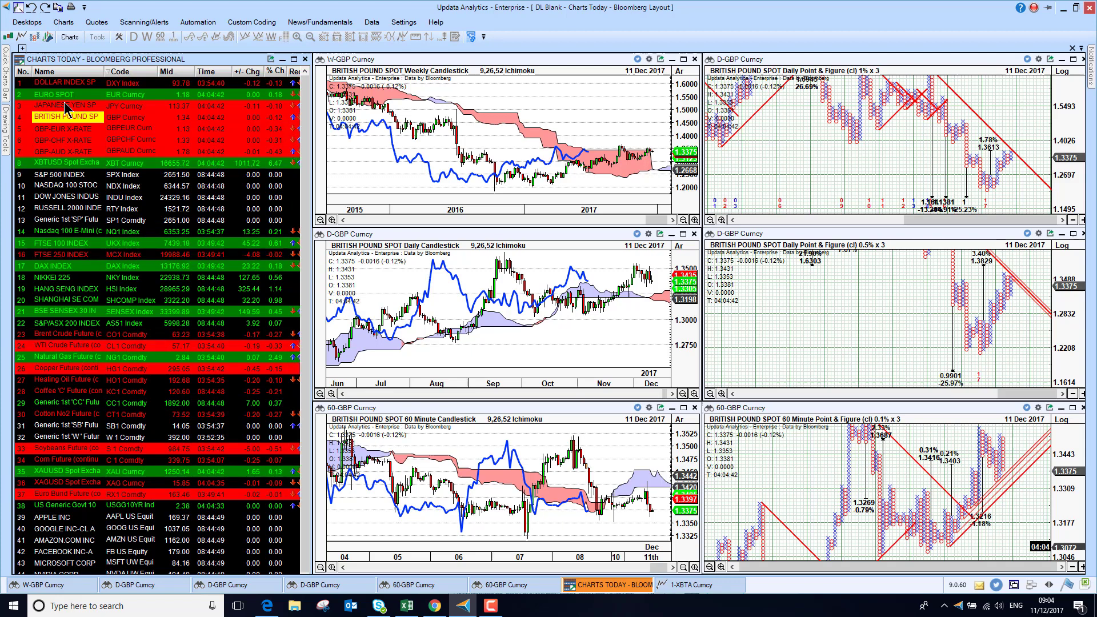
{"action": "key", "text": "Down"}
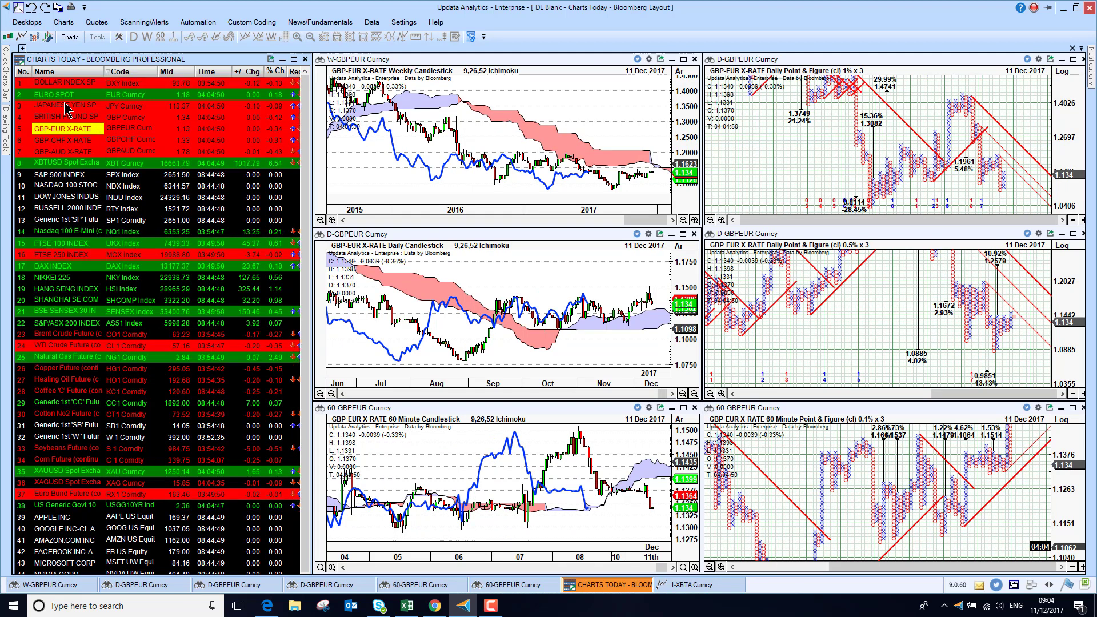
{"action": "key", "text": "Down"}
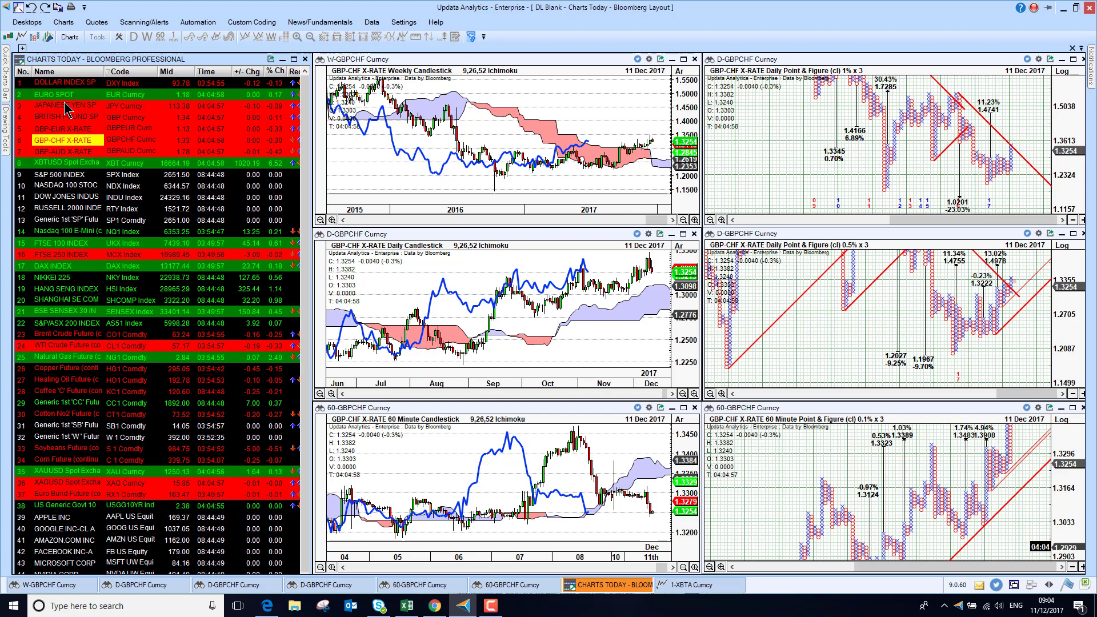
{"action": "key", "text": "Down"}
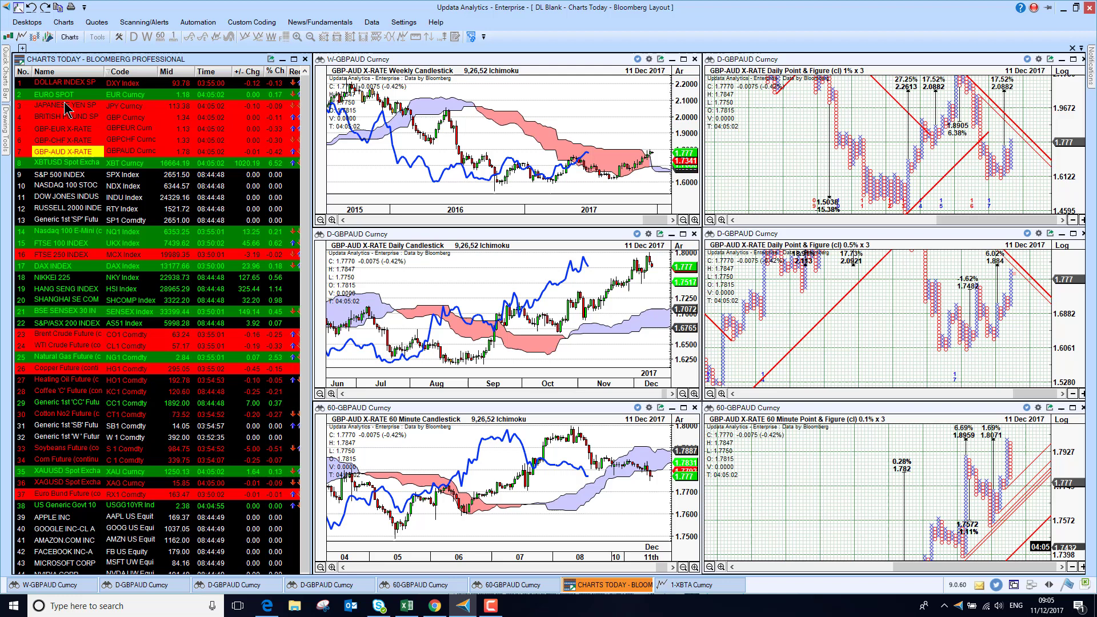
{"action": "key", "text": "Down"}
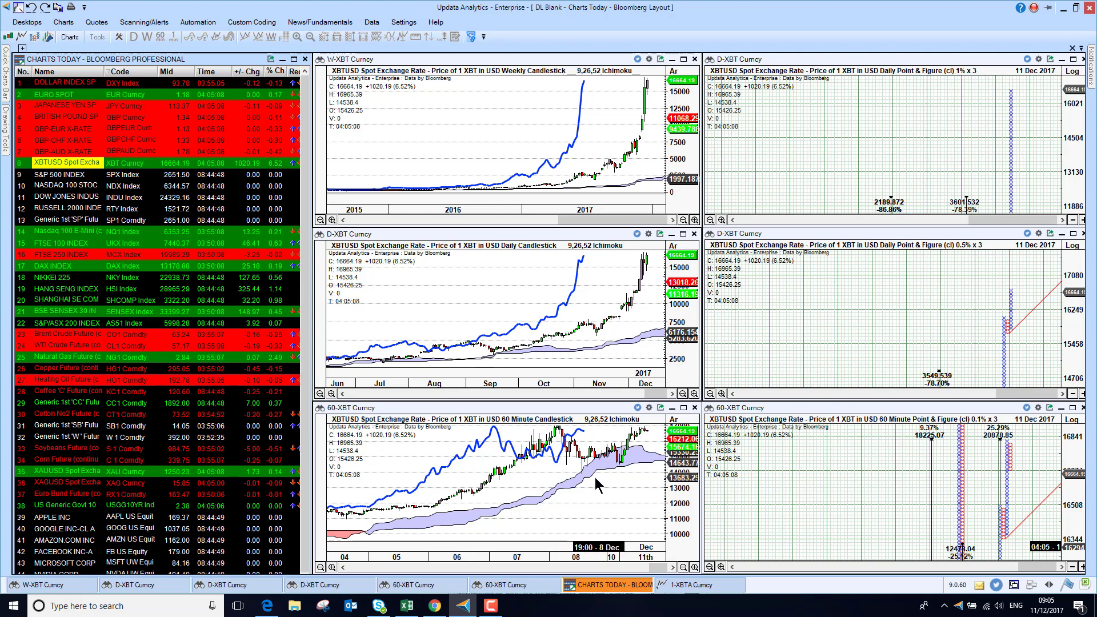
{"action": "left_click", "coordinate": [615, 506]}
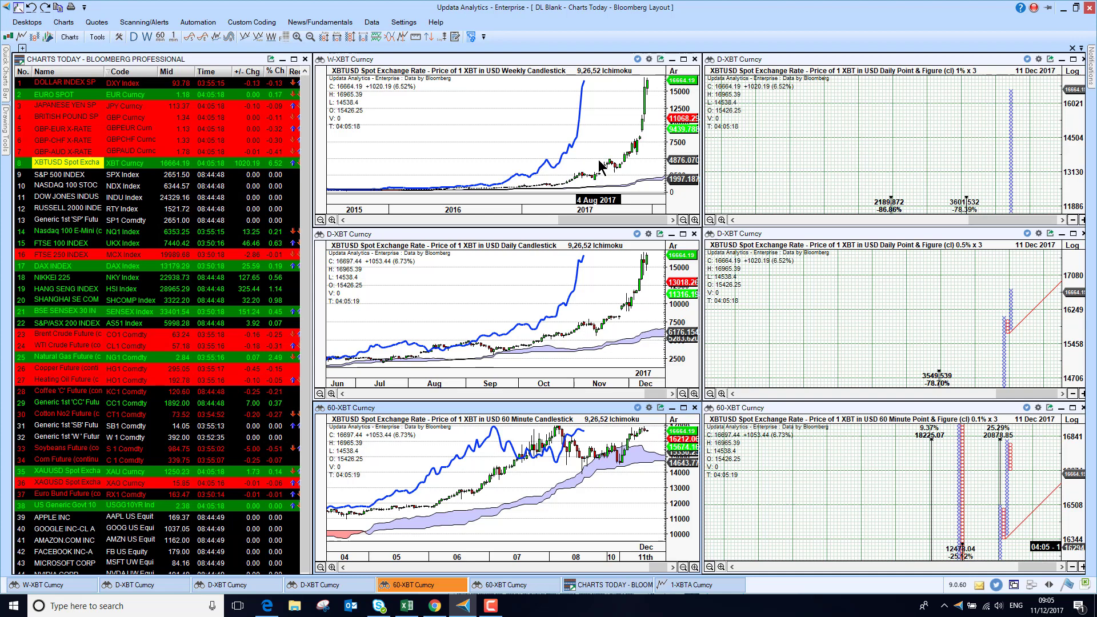
{"action": "left_click", "coordinate": [693, 585]}
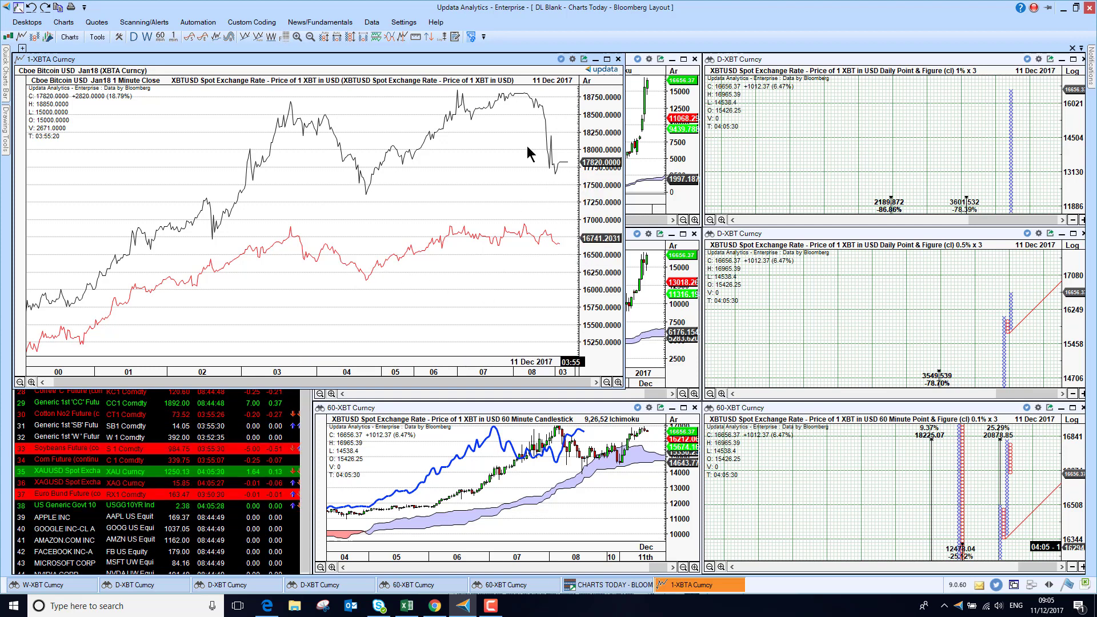
{"action": "left_click", "coordinate": [606, 61]}
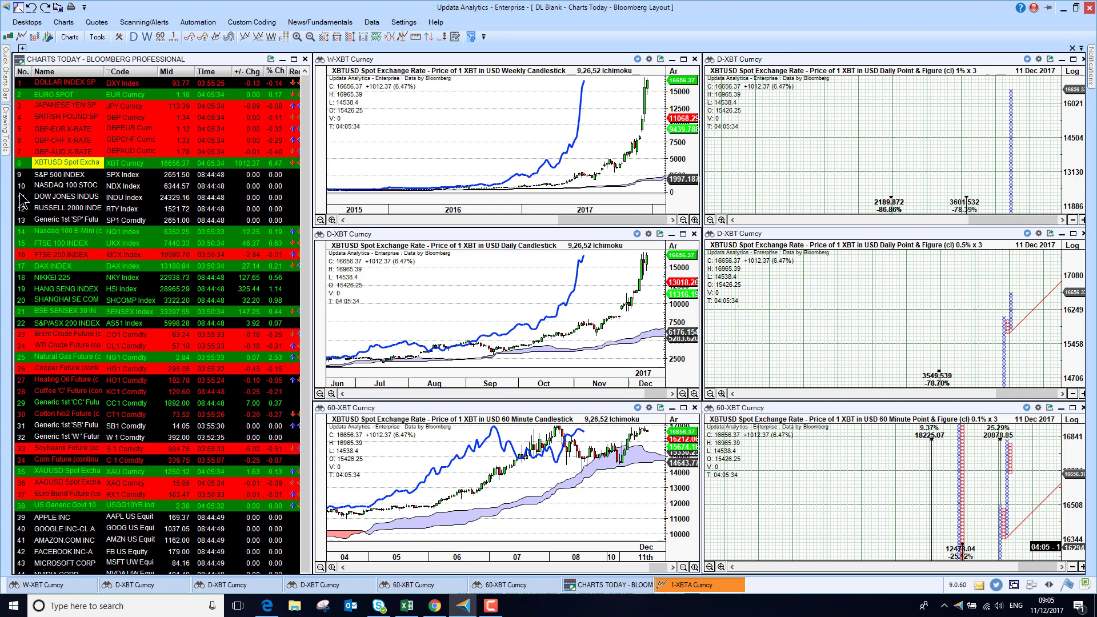
Step from S&P 500 through NASDAQ 100, Dow, Russell 2000, S&P futures to Nasdaq E-Mini
{"action": "left_click", "coordinate": [47, 172]}
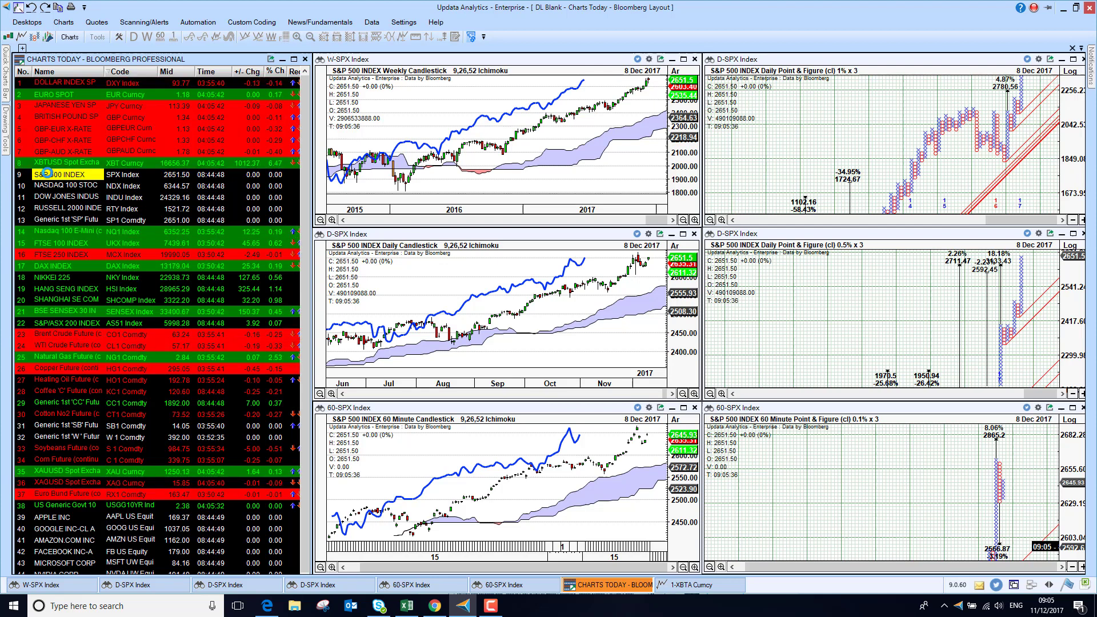
{"action": "key", "text": "Down"}
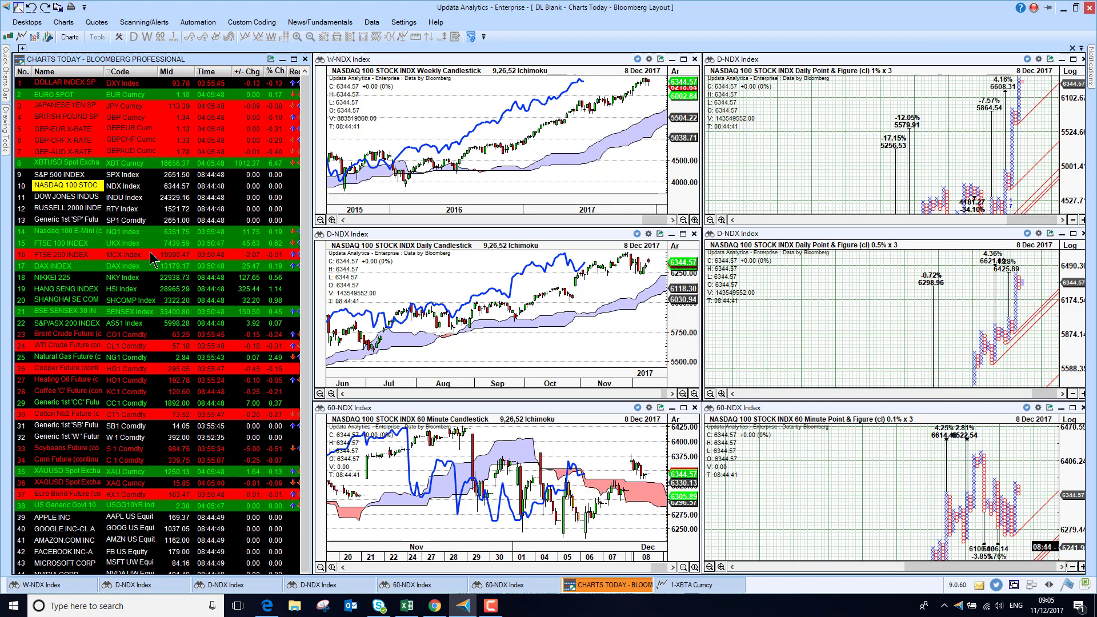
{"action": "key", "text": "Down"}
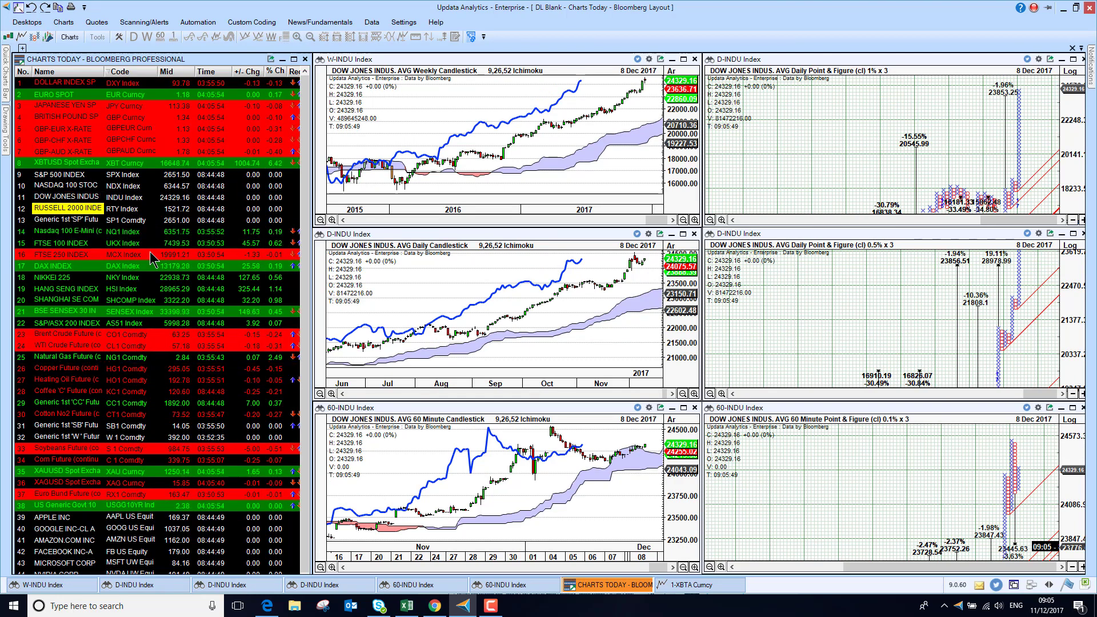
{"action": "key", "text": "Down"}
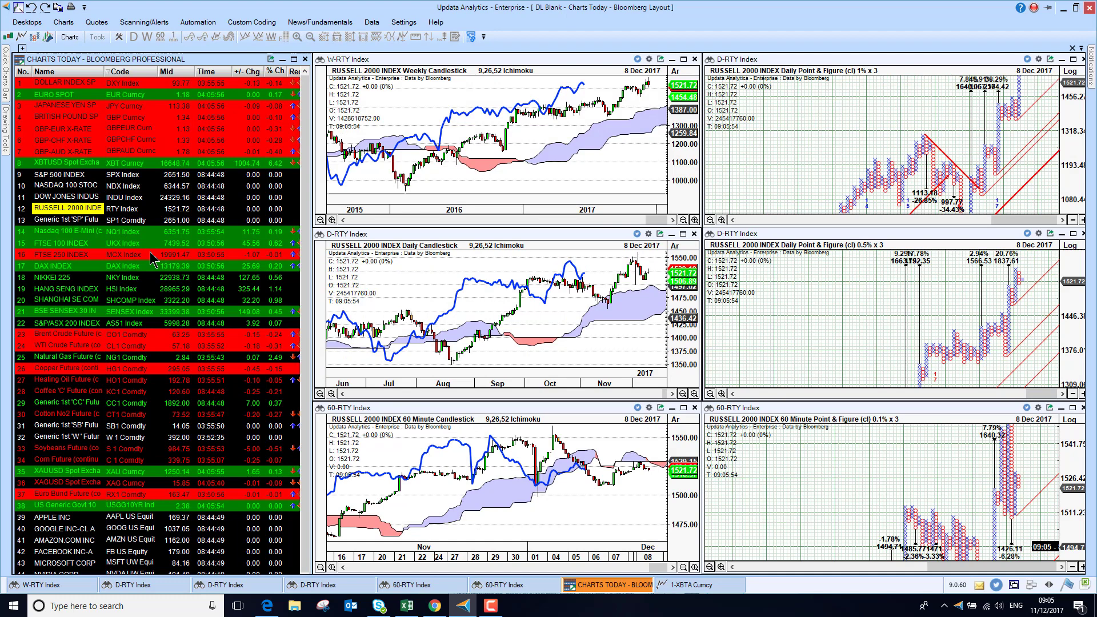
{"action": "key", "text": "Down"}
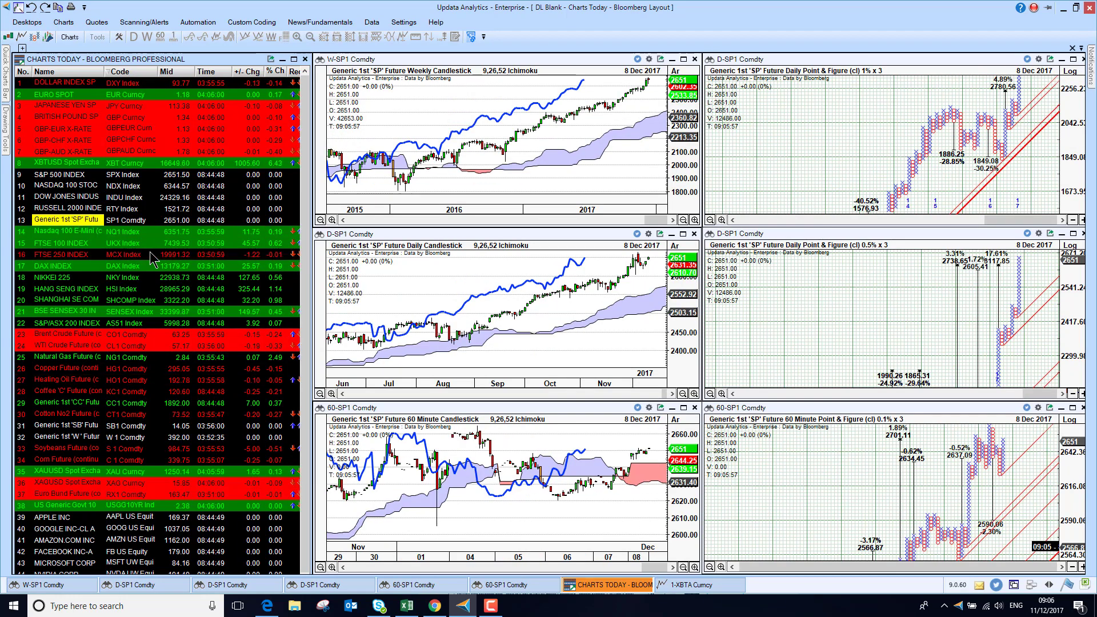
{"action": "key", "text": "Down"}
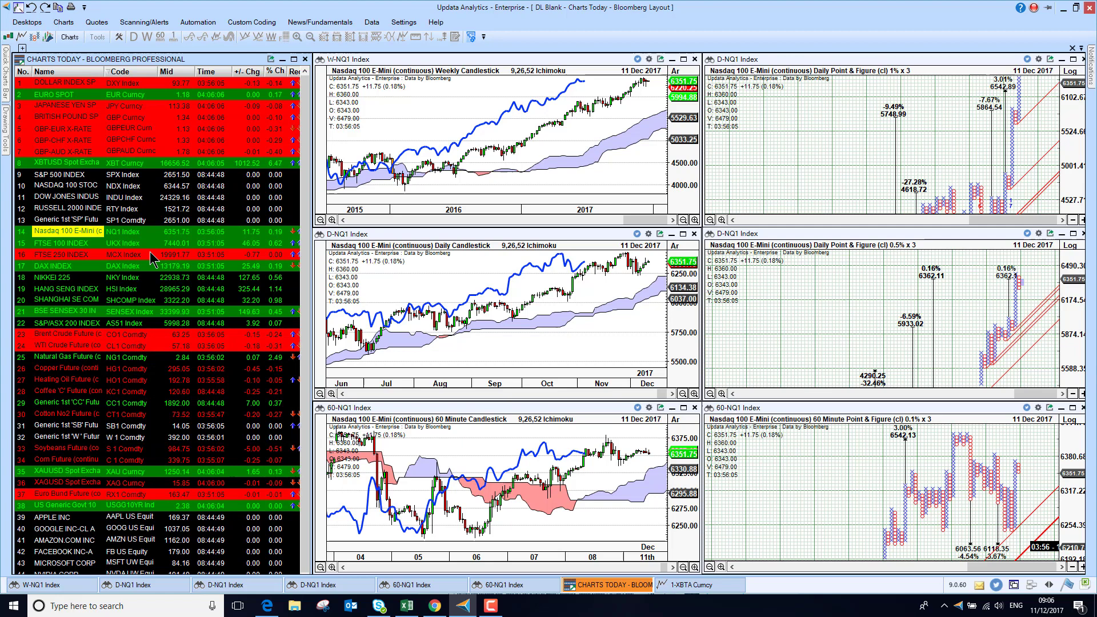
Step the linked charts through FTSE 100, FTSE 250, DAX and Nikkei 225
{"action": "key", "text": "Down"}
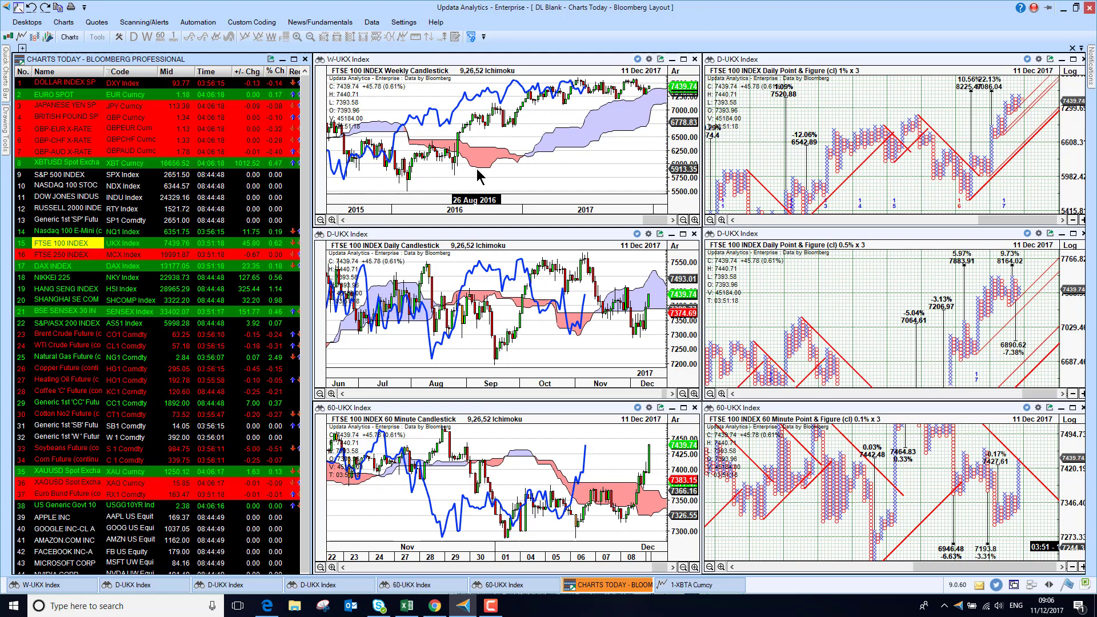
{"action": "key", "text": "Down"}
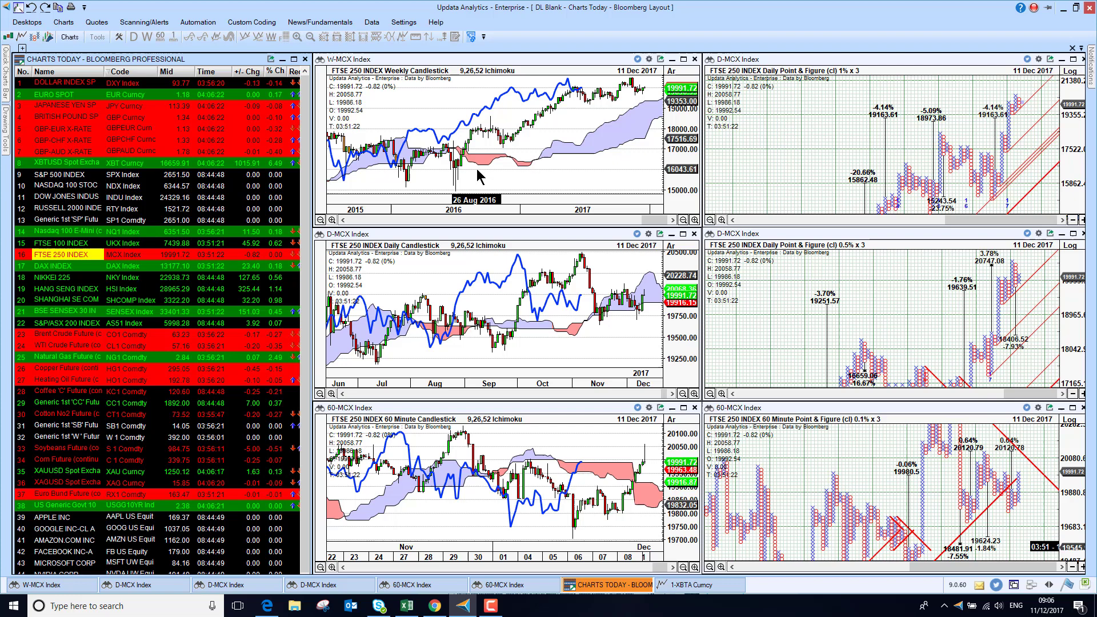
{"action": "key", "text": "Down"}
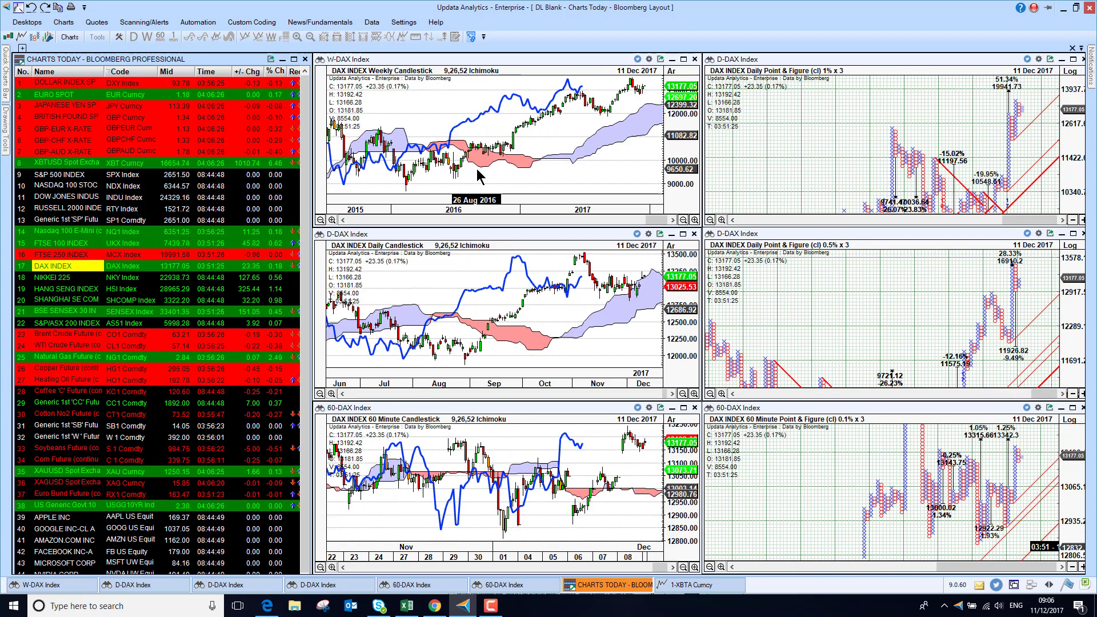
{"action": "key", "text": "Down"}
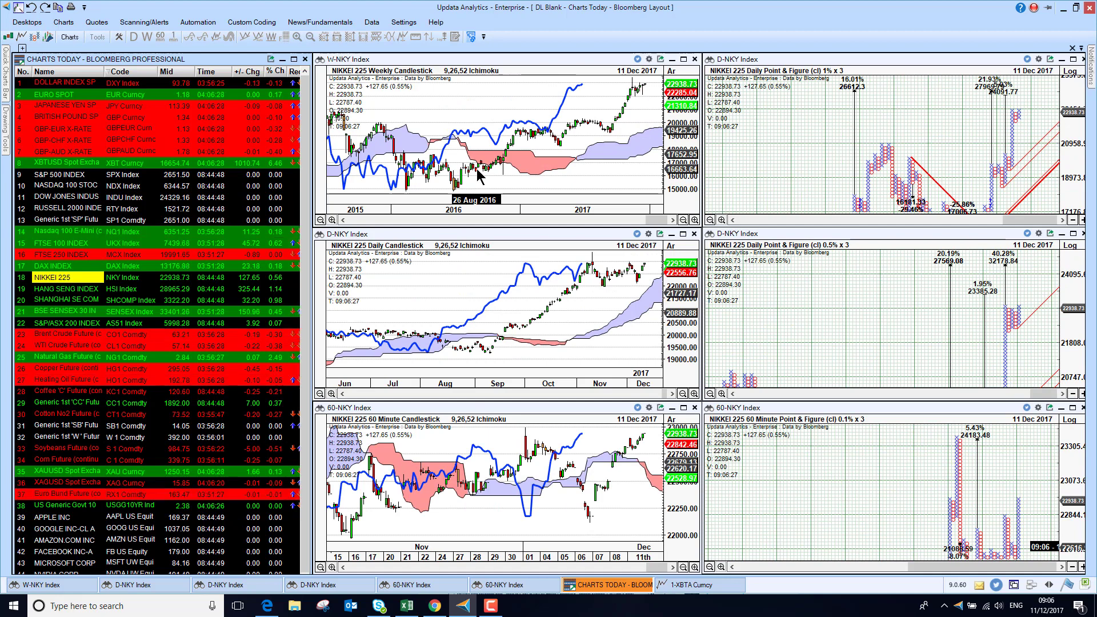
Continue through Hang Seng, Shanghai Composite and BSE Sensex 30, ending on S&P/ASX 200
{"action": "key", "text": "Down"}
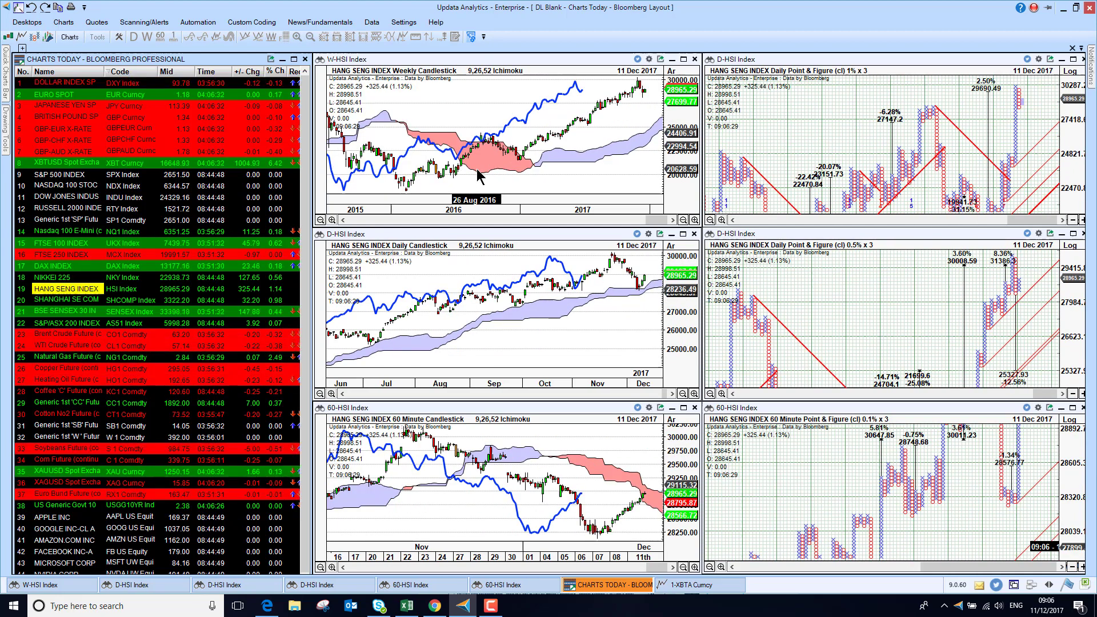
{"action": "key", "text": "Down"}
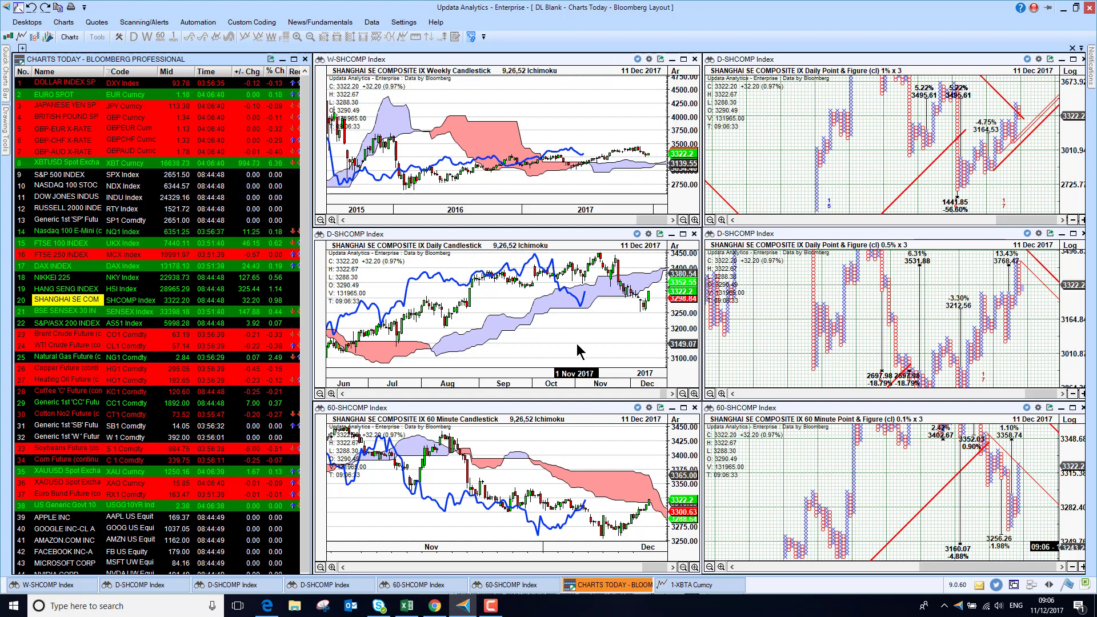
{"action": "key", "text": "Down"}
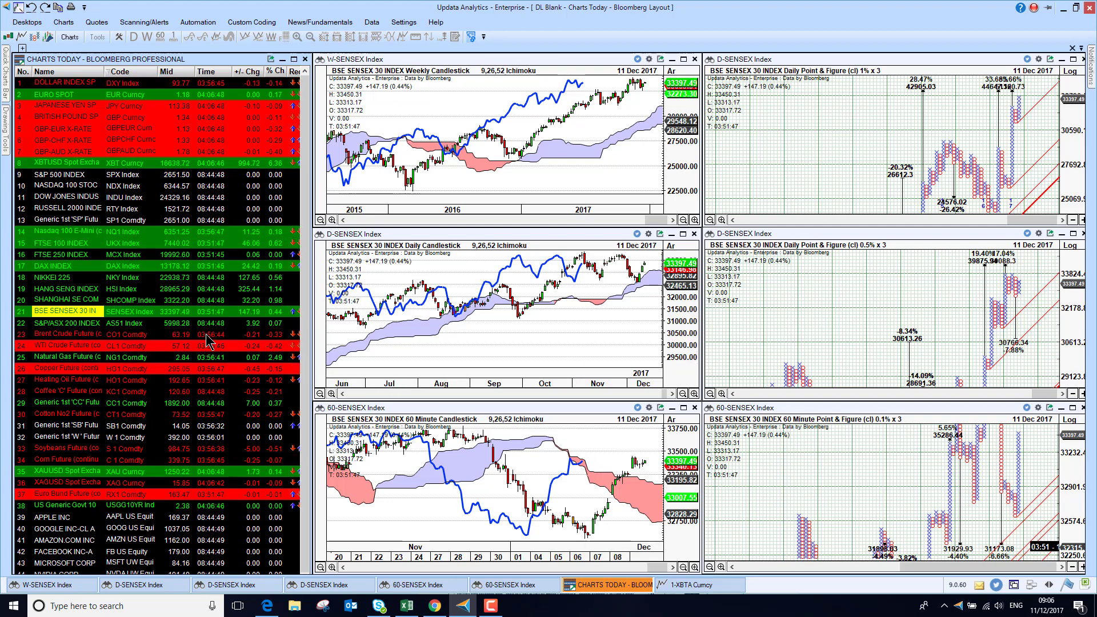
{"action": "key", "text": "Down"}
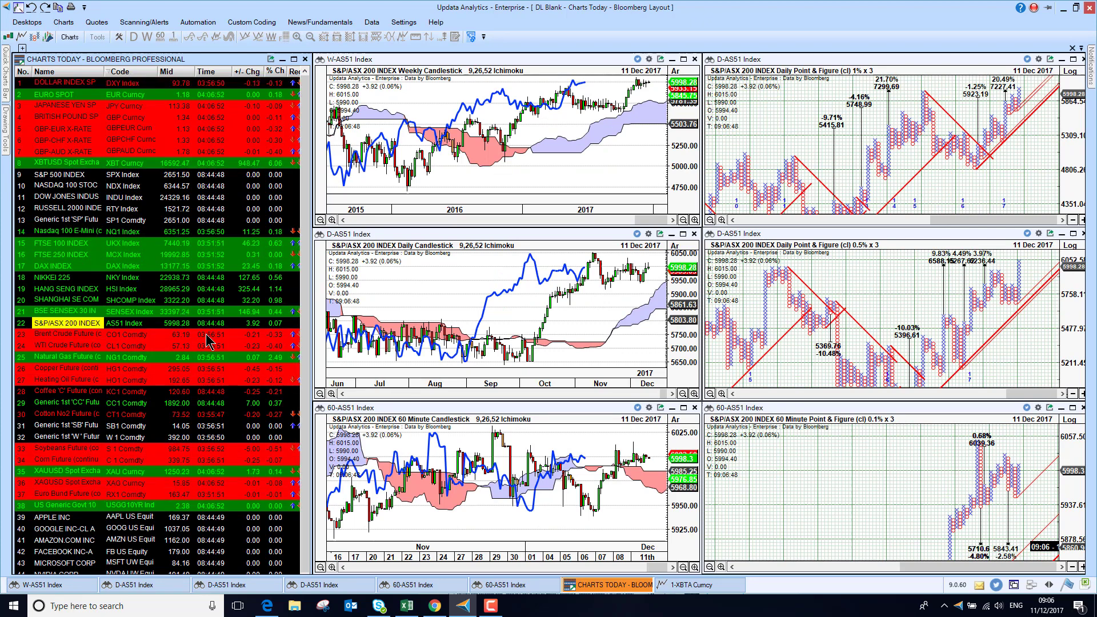
Step through Brent and WTI crude, natural gas and gold XAUUSD, ending on silver XAGUSD
{"action": "key", "text": "Down"}
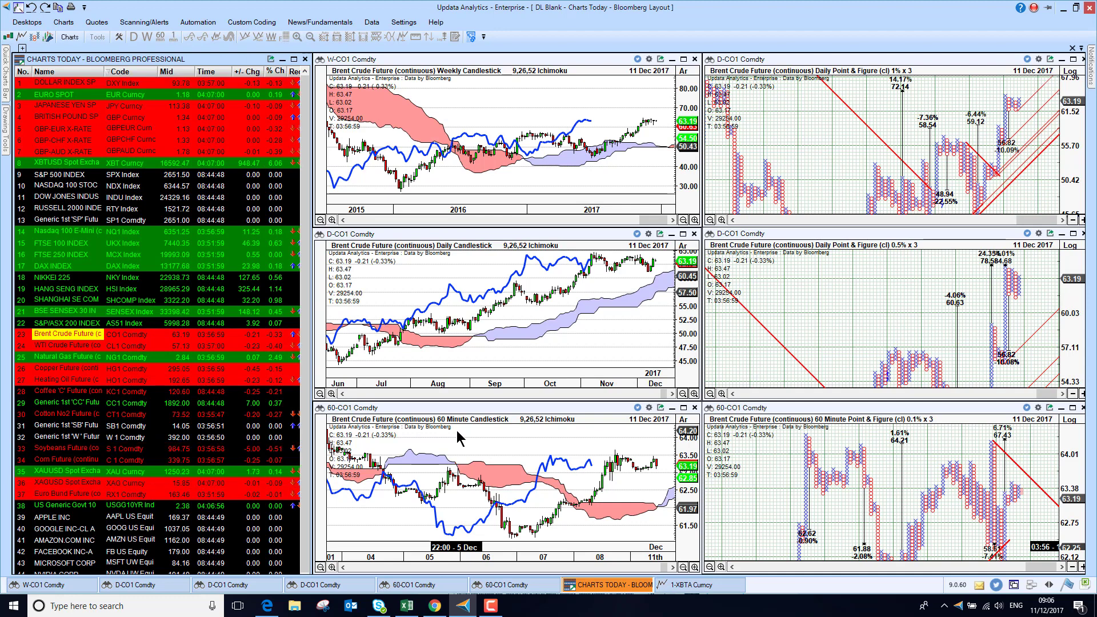
{"action": "key", "text": "Down"}
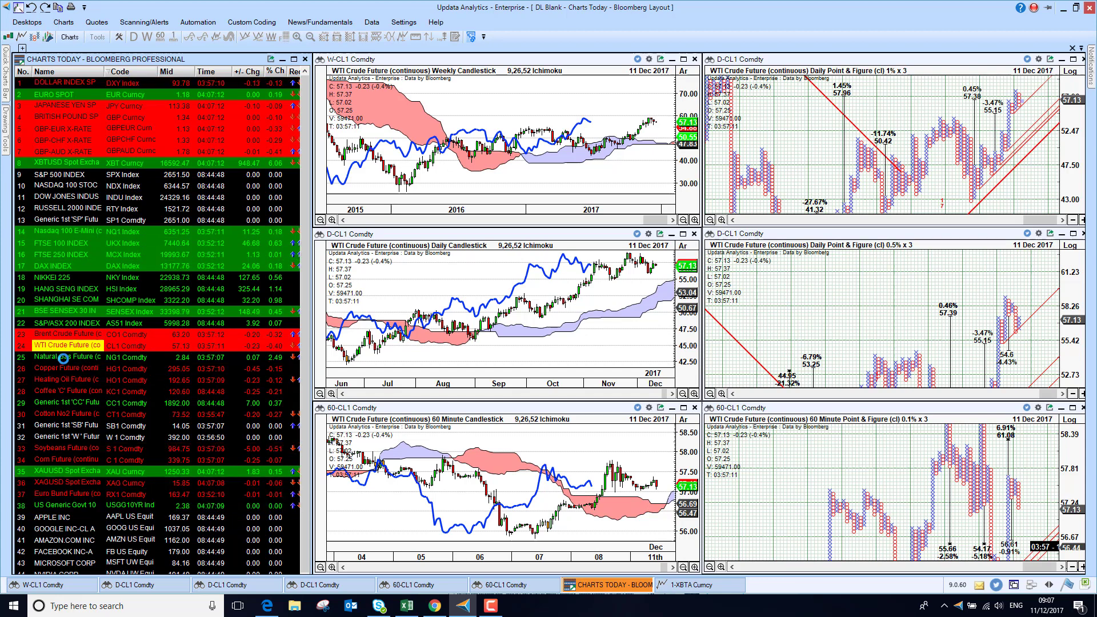
{"action": "left_click", "coordinate": [63, 358]}
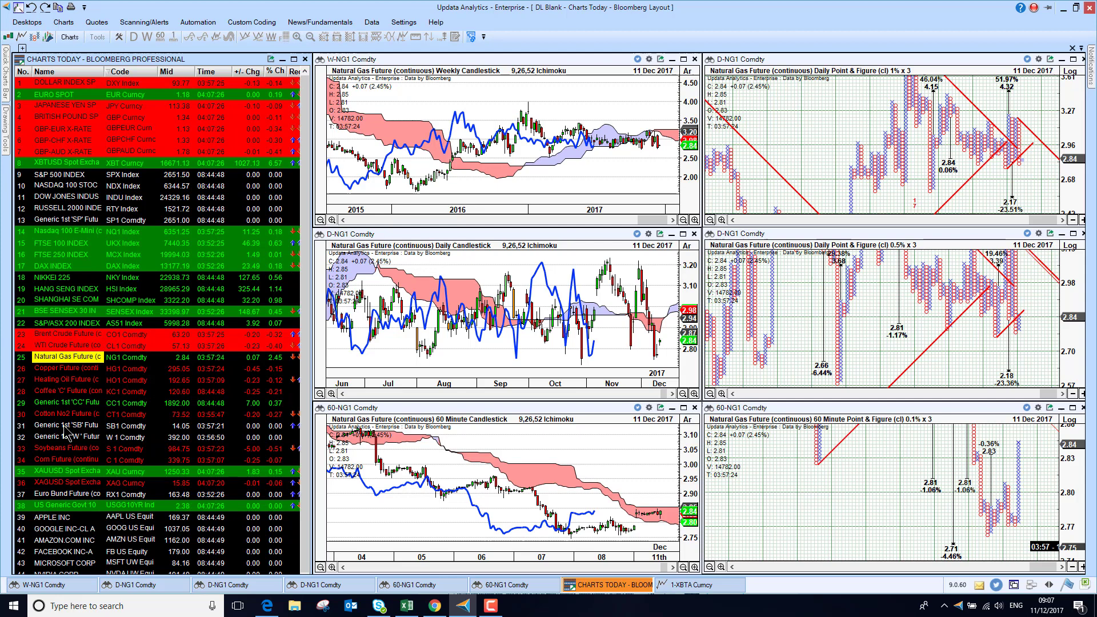
{"action": "left_click", "coordinate": [63, 477]}
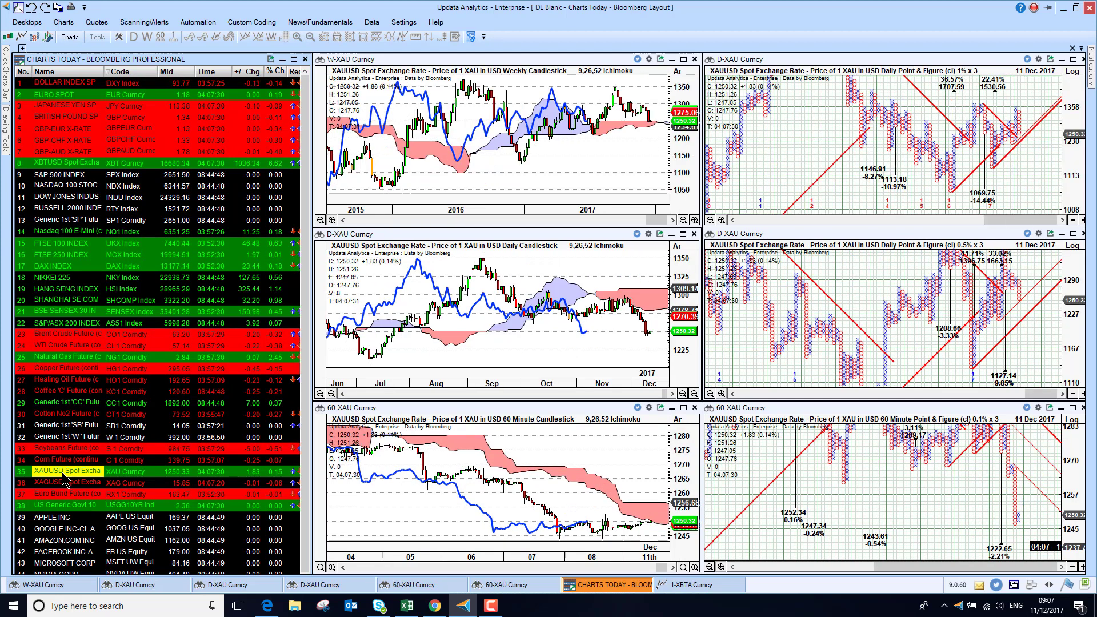
{"action": "left_click", "coordinate": [63, 482]}
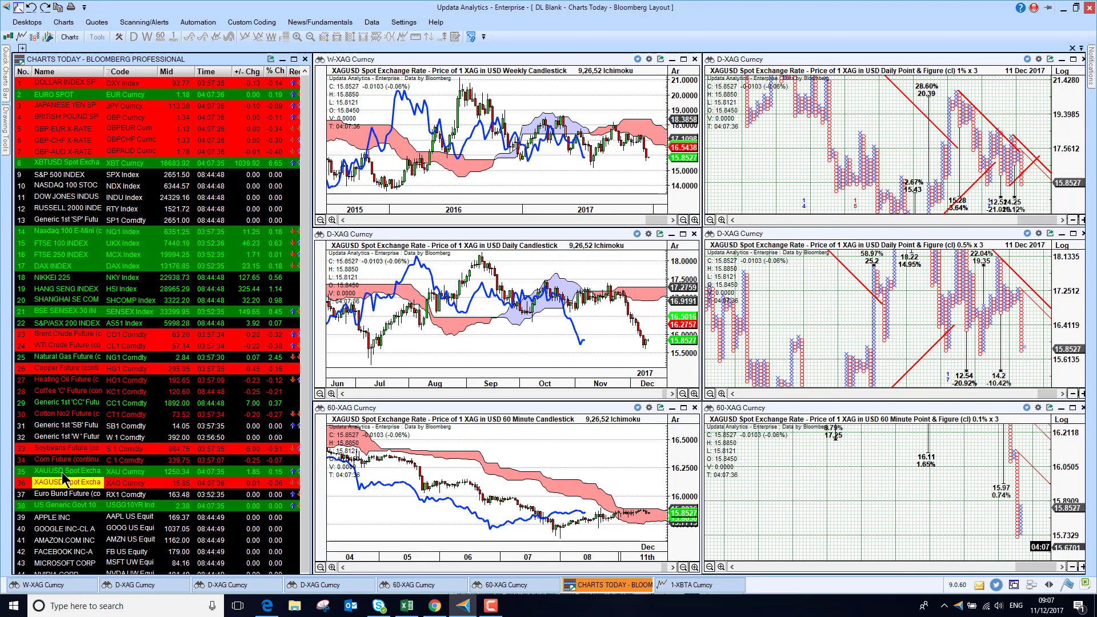
Step from Euro Bund through Apple, Google, Amazon and Facebook to Microsoft Corp
{"action": "key", "text": "Down"}
{"action": "key", "text": "Down"}
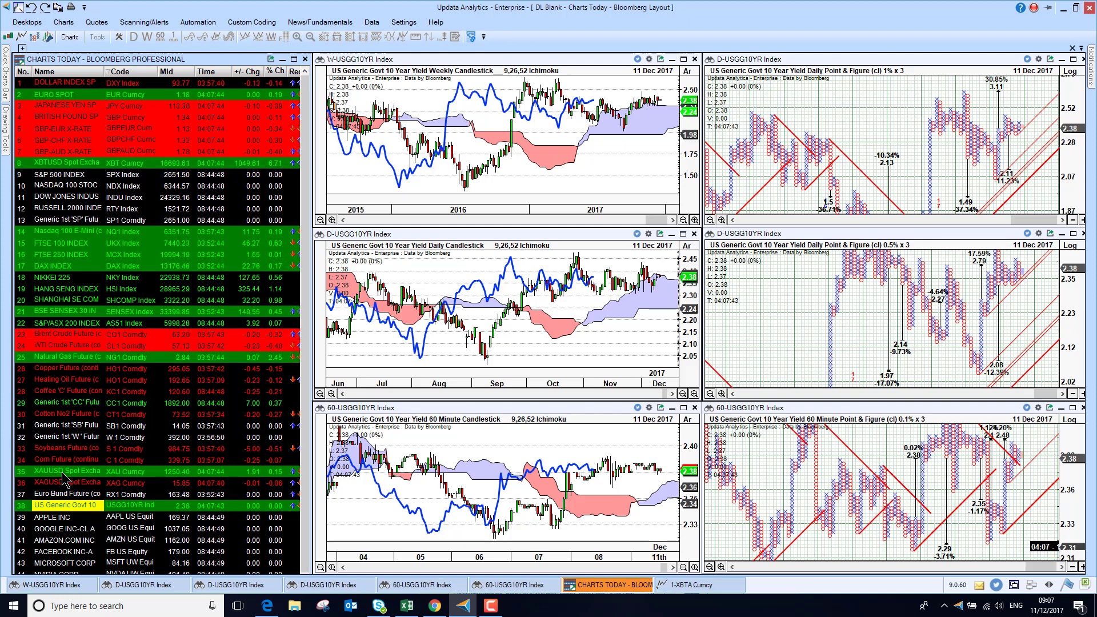
{"action": "key", "text": "Down"}
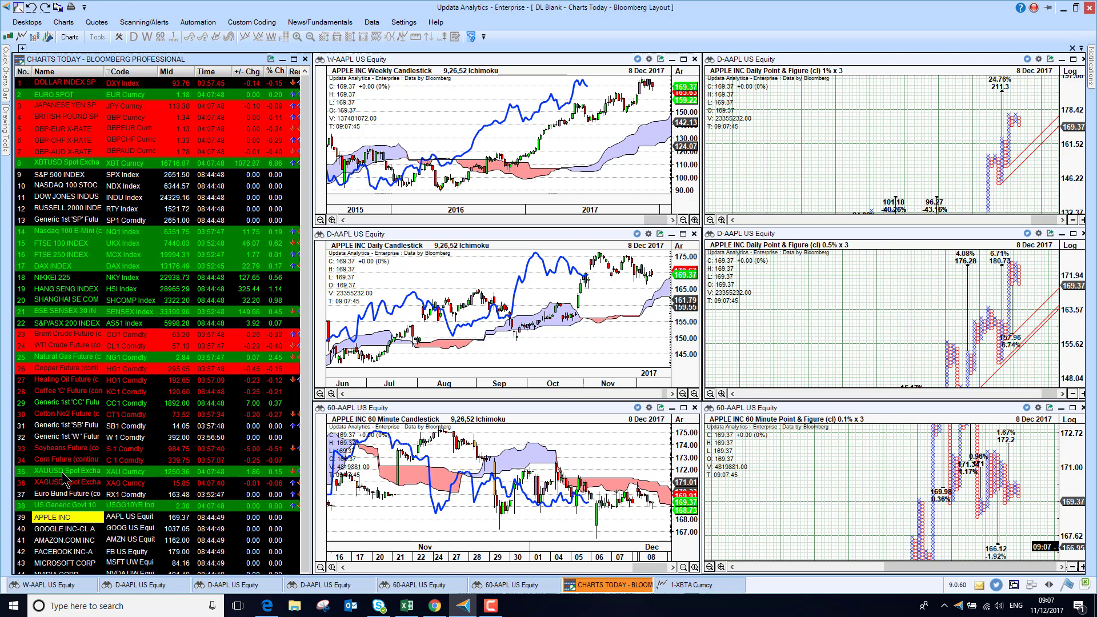
{"action": "key", "text": "Down"}
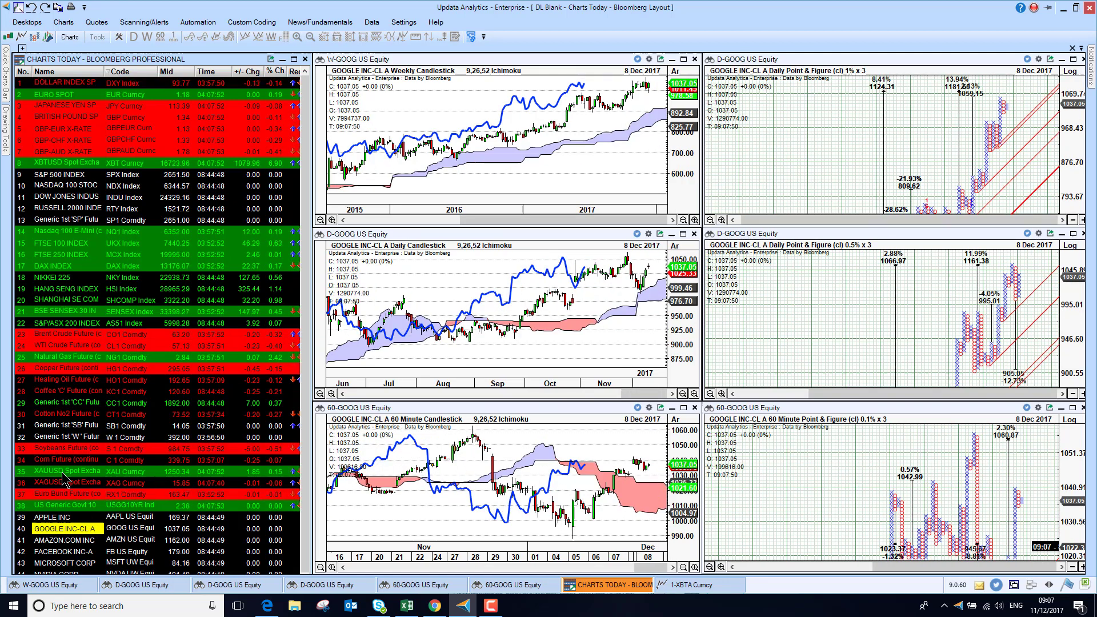
{"action": "key", "text": "Down"}
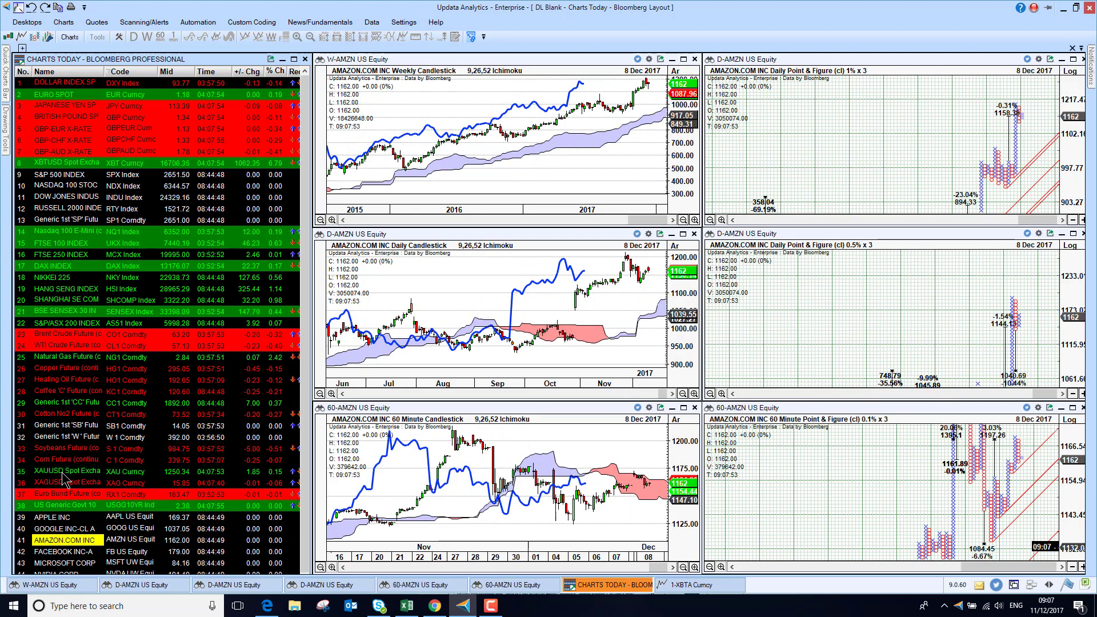
{"action": "key", "text": "Down"}
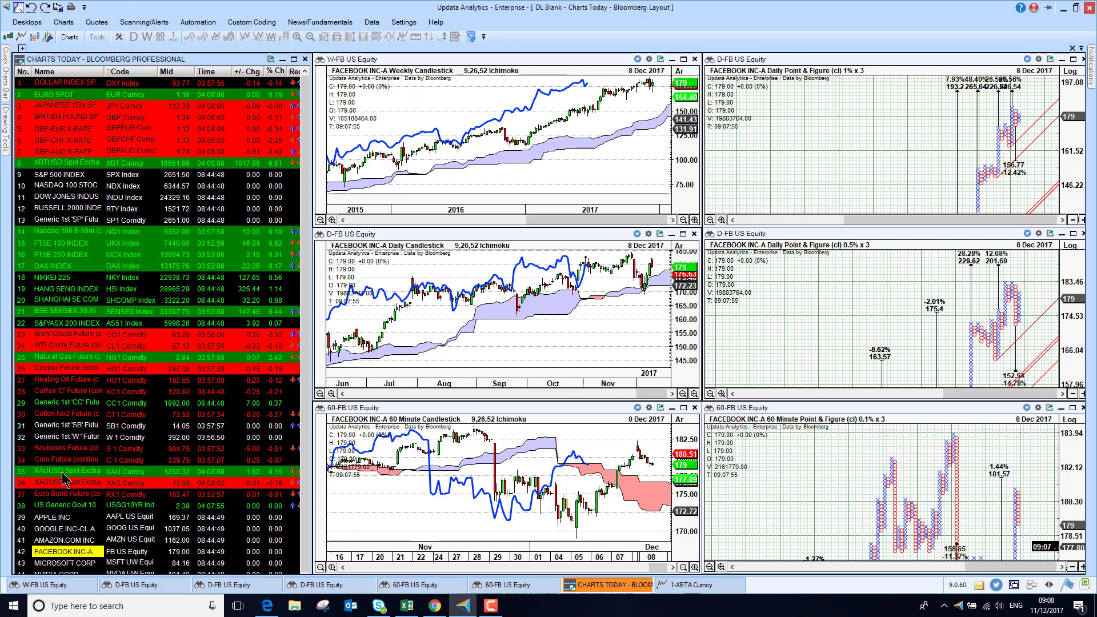
{"action": "key", "text": "Down"}
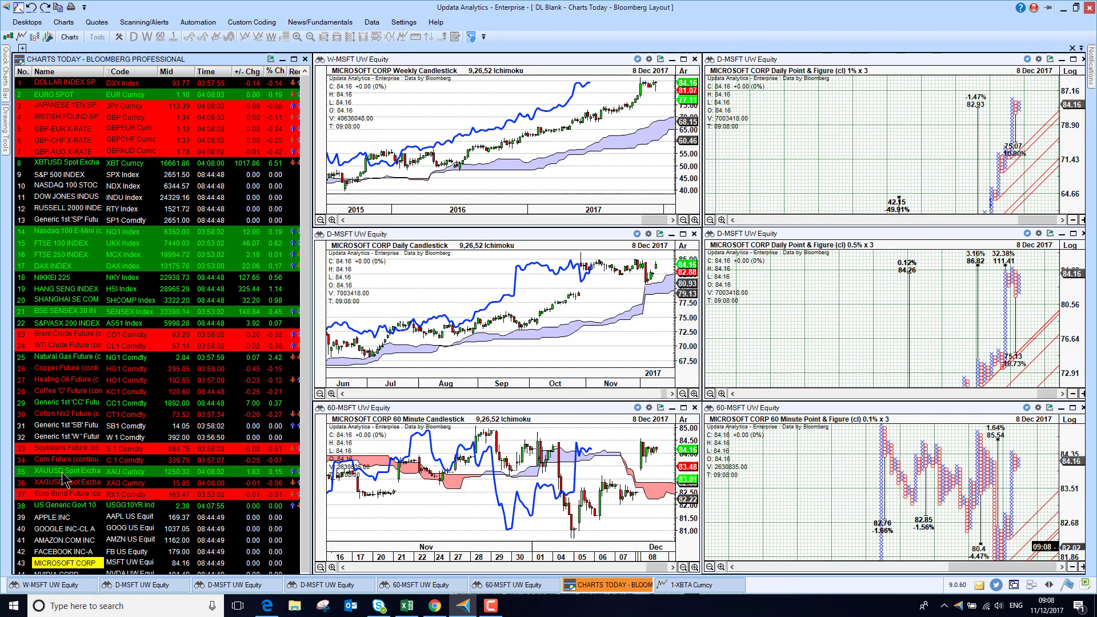